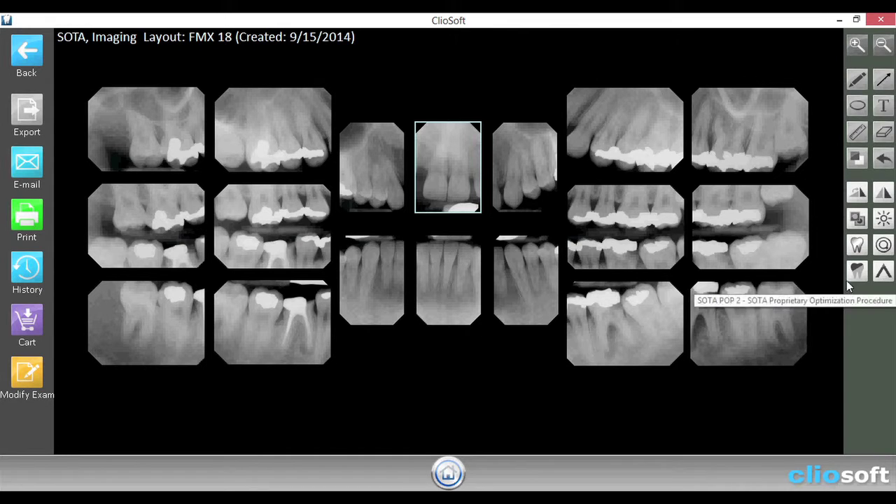
Open the lower-middle FMX 18 X-ray by itself, zoom in twice, then zoom back out to the fitted view.
double_click(441, 307)
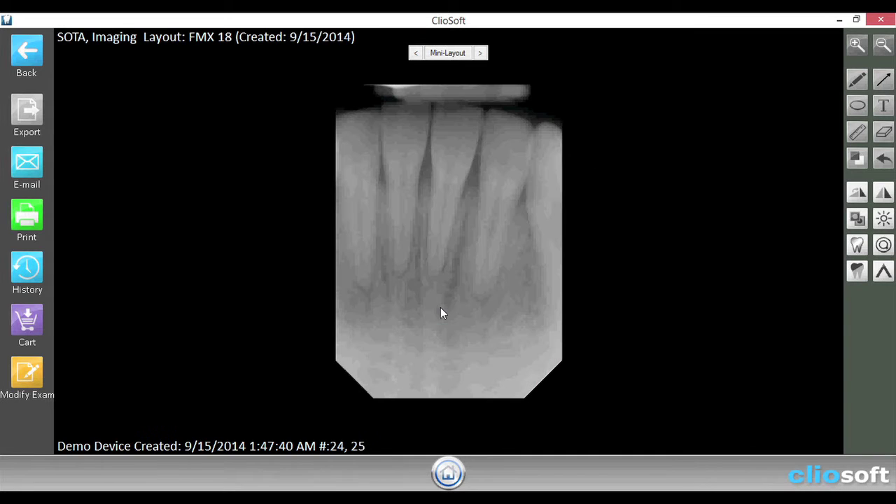
click(856, 45)
click(852, 47)
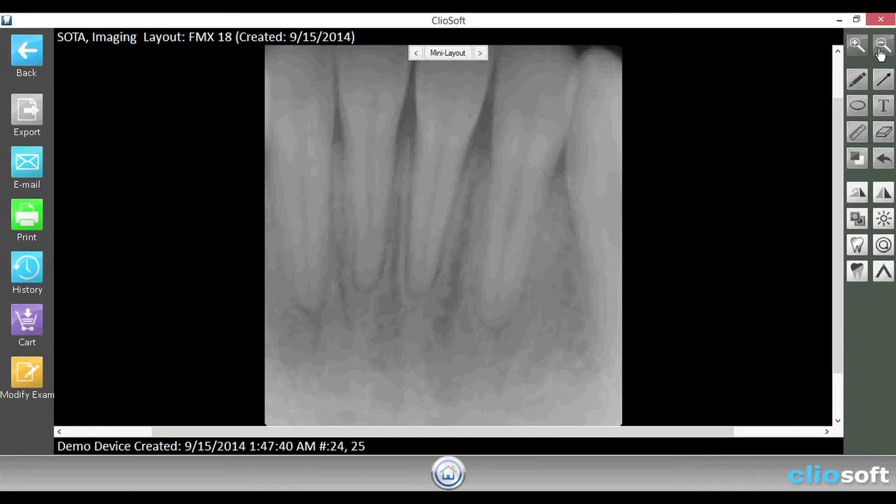
click(880, 49)
click(881, 49)
click(857, 80)
Draw a white freehand U-shaped curve and an arrow pointing at it.
mouse_move(511, 277)
mouse_down()
mouse_move(469, 303)
mouse_move(455, 275)
mouse_up()
click(882, 80)
drag(356, 206, 428, 268)
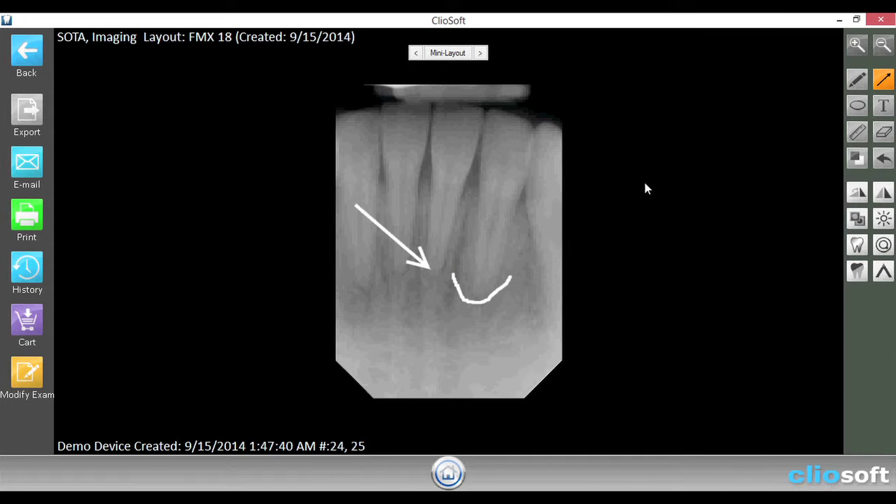
Circle the arrowhead with an ellipse and add a red 'Text Annotation' label above the arrow.
click(857, 106)
drag(476, 246, 401, 296)
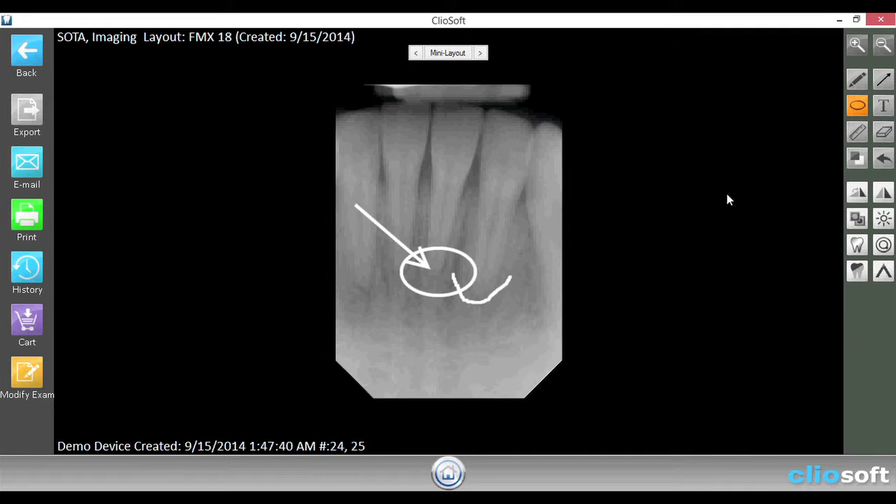
click(883, 106)
click(376, 177)
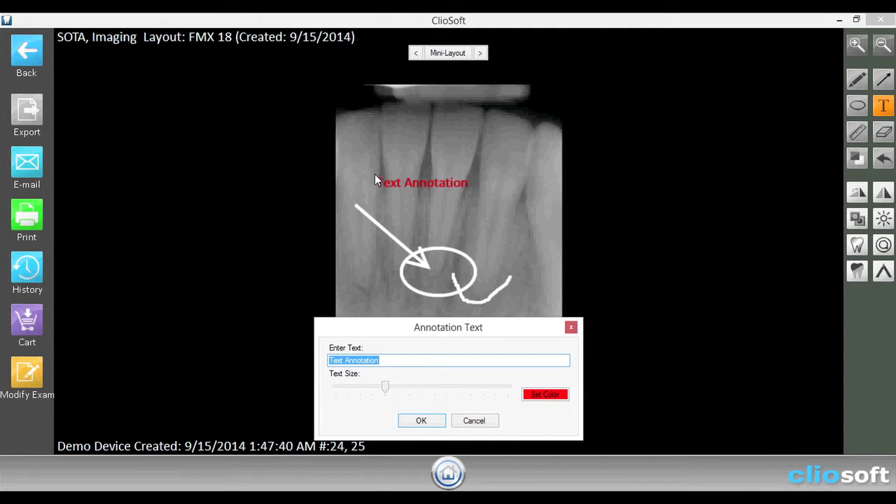
click(421, 420)
click(857, 132)
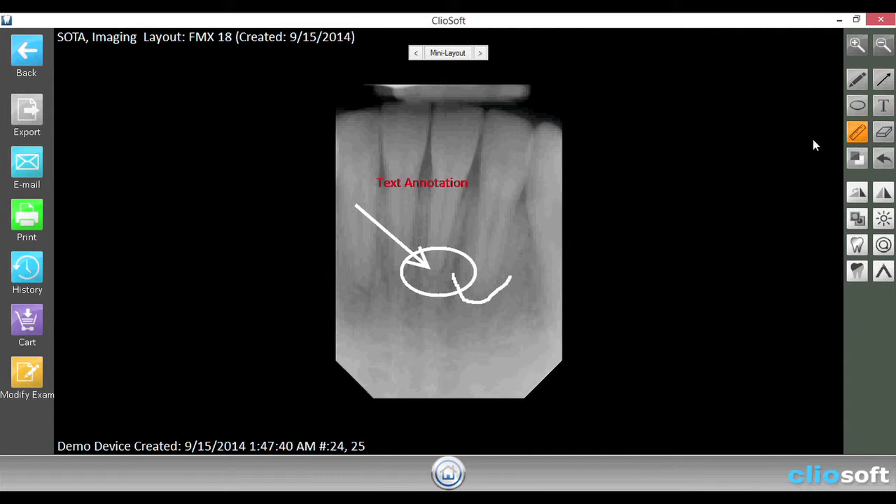
Measure a distance between two points and erase most of the freehand curve.
click(480, 308)
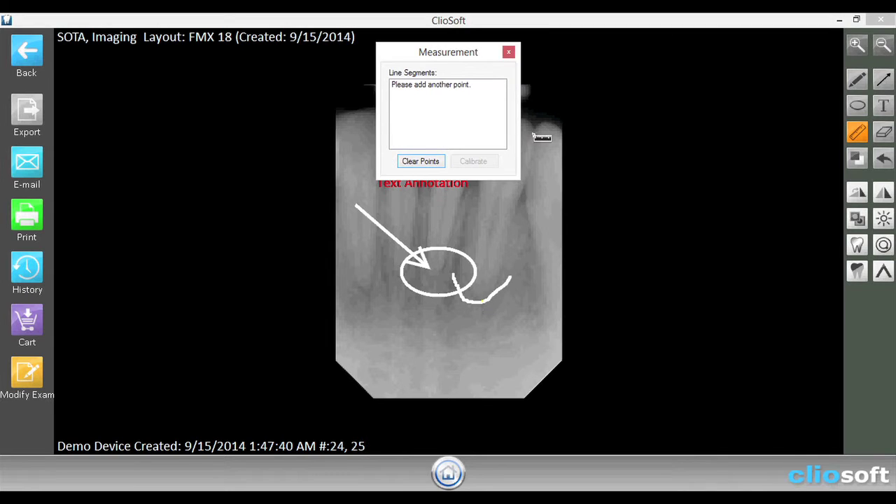
click(531, 125)
click(883, 132)
mouse_move(527, 265)
mouse_down()
mouse_move(492, 294)
mouse_move(452, 286)
mouse_move(444, 274)
mouse_up()
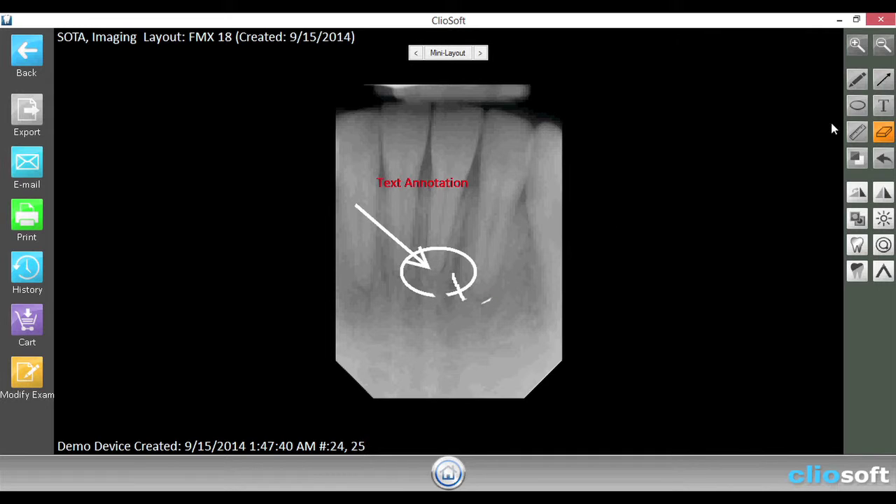
click(855, 160)
Draw a black stroke along the tooth's right side, then clear all annotations.
click(857, 80)
drag(539, 167, 498, 269)
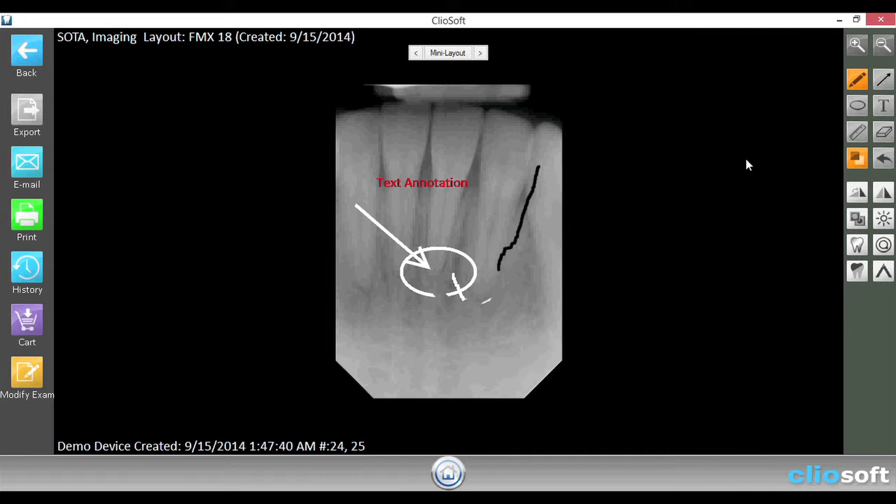
click(881, 161)
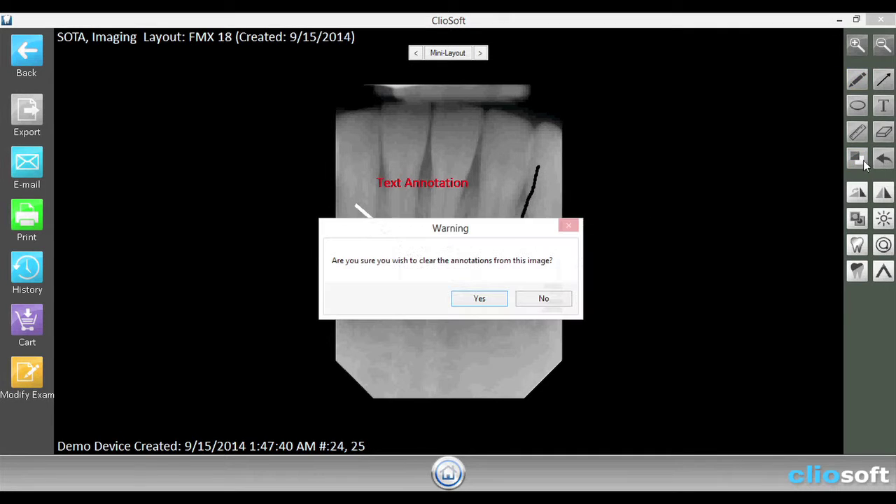
click(480, 299)
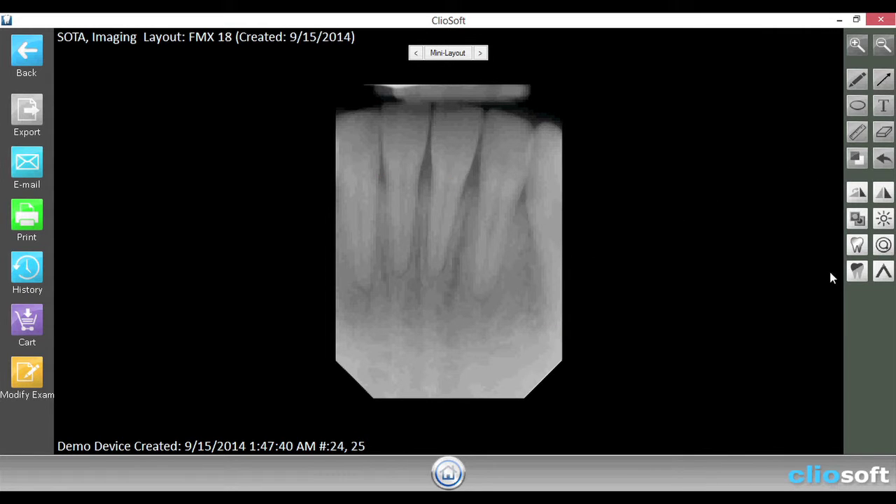
click(856, 198)
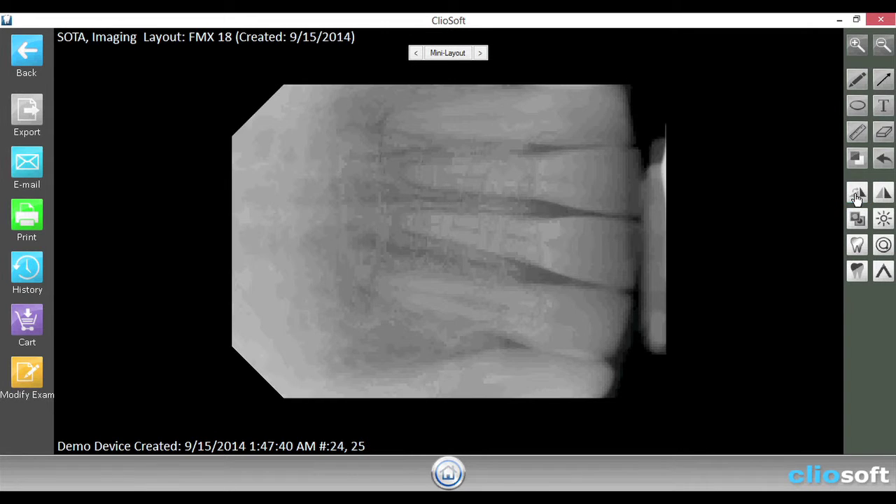
click(856, 198)
click(856, 198)
click(857, 198)
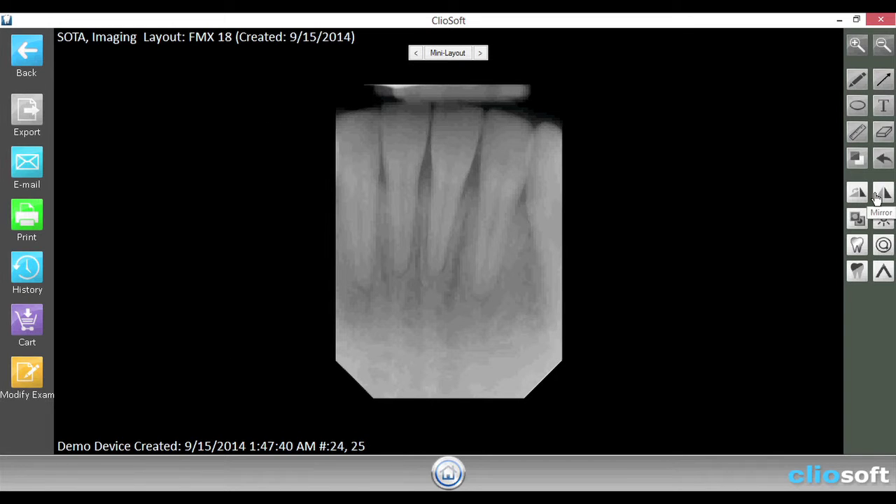
click(876, 198)
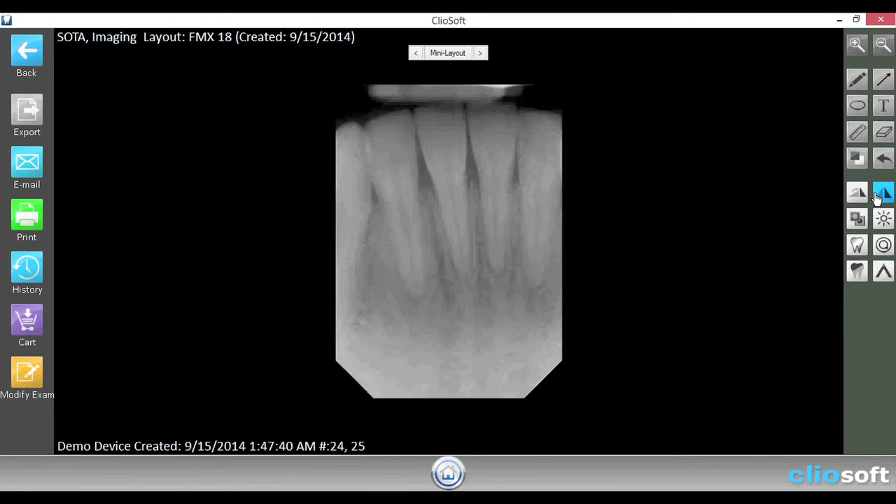
click(876, 198)
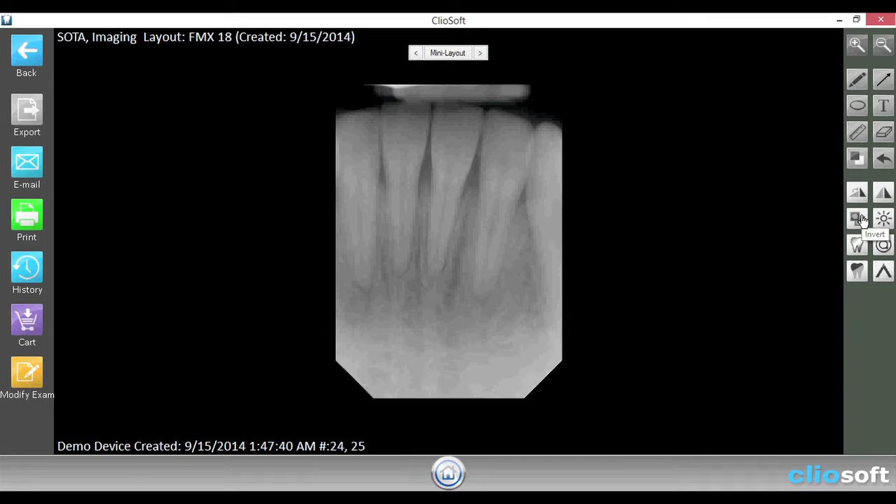
click(858, 220)
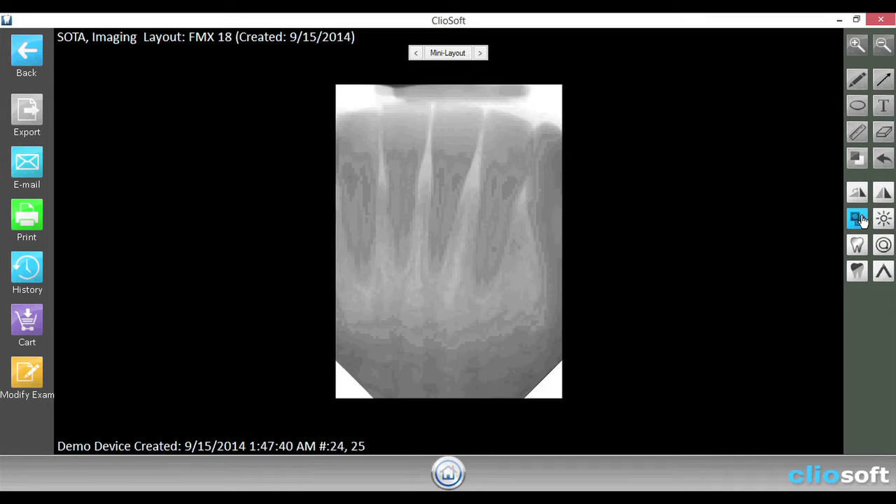
click(859, 219)
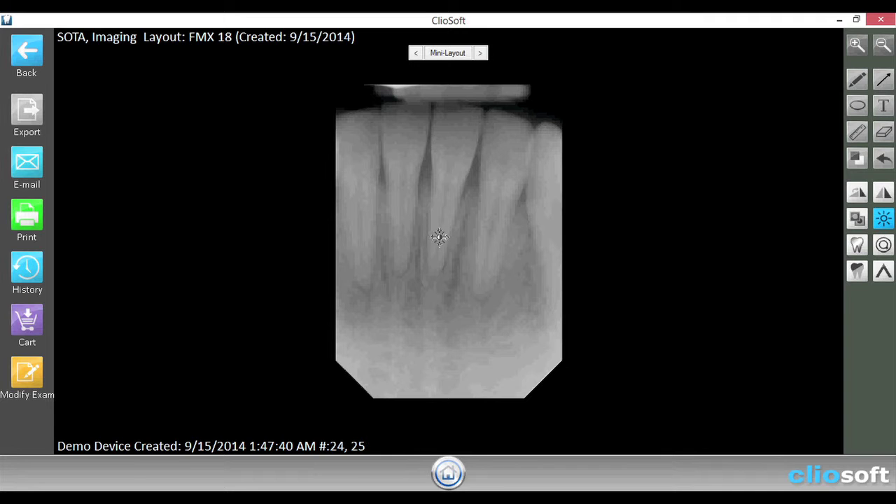
Adjust the X-ray's brightness and contrast so the teeth look crisper.
drag(439, 236, 459, 241)
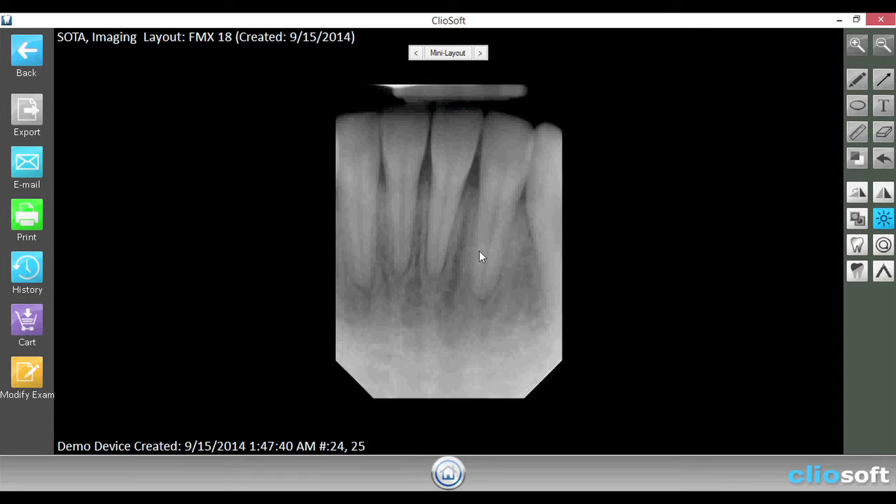
click(855, 246)
Return the X-ray to greyscale, magnify lower-right tooth detail with the Spotlight, then apply SOTA POP 2.
click(853, 252)
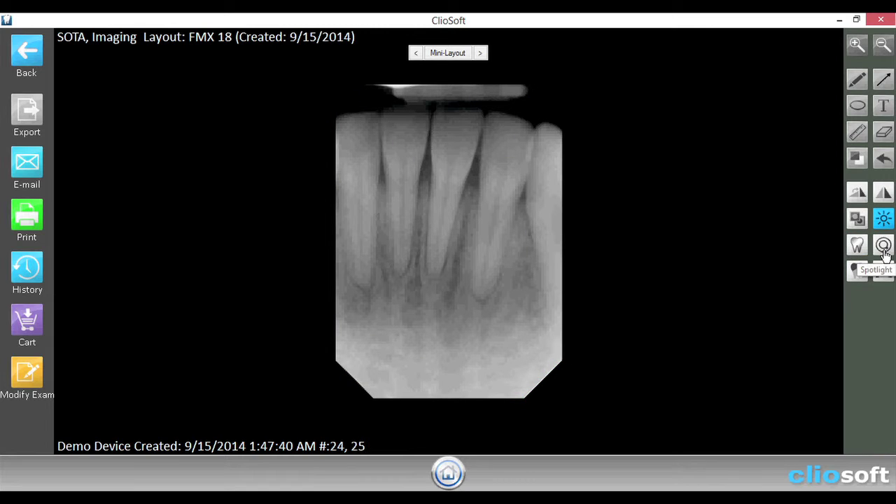
click(883, 250)
drag(512, 281, 600, 331)
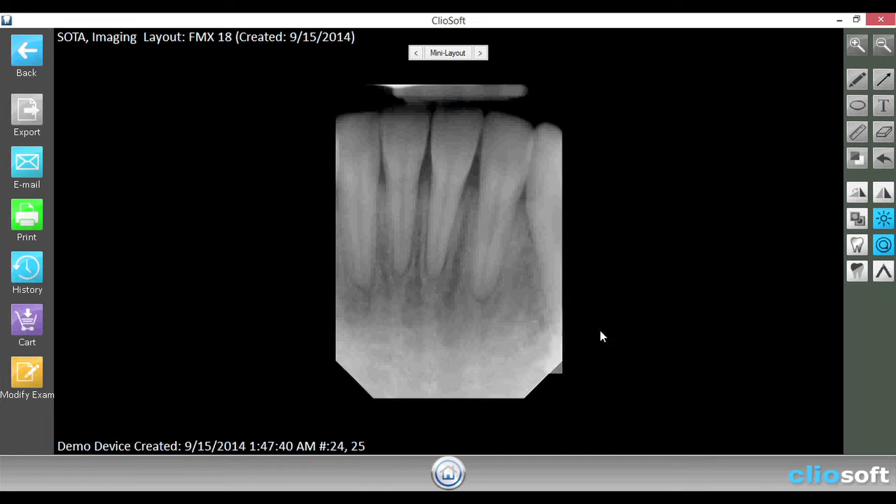
click(859, 276)
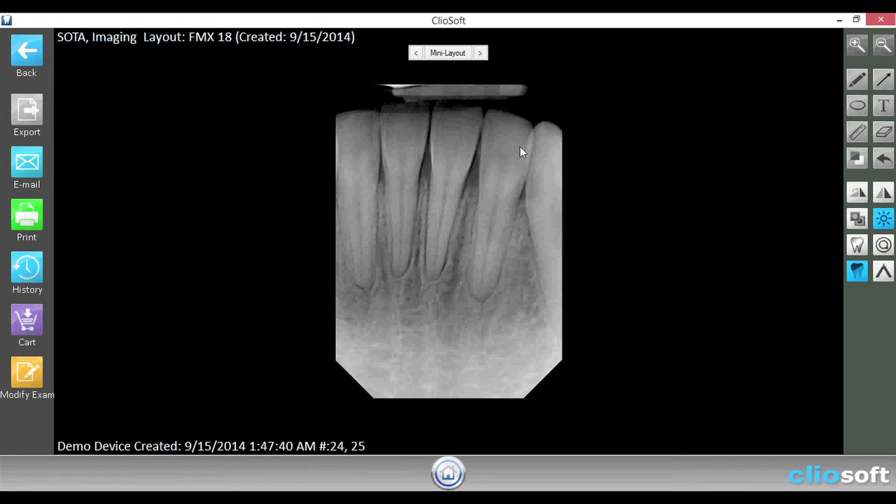
click(877, 276)
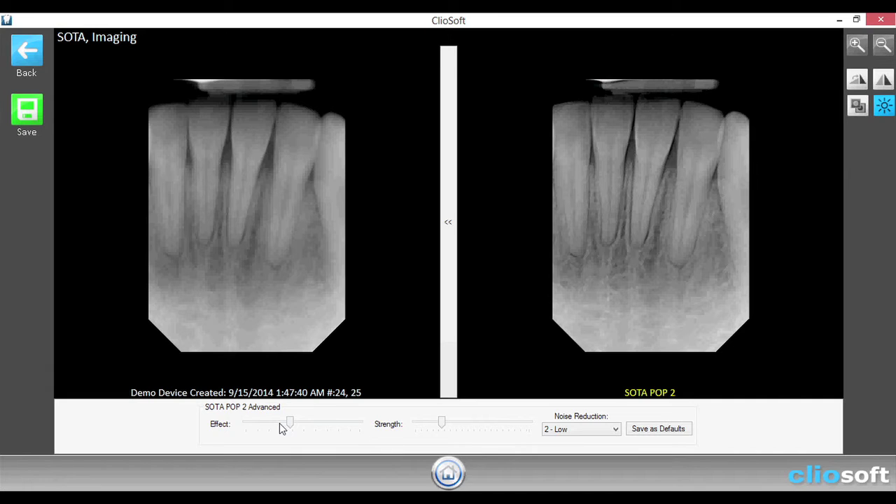
Lower Effect, raise Strength, set noise reduction to 4 - High, and save as SOTA POP 2 defaults.
drag(291, 425, 258, 428)
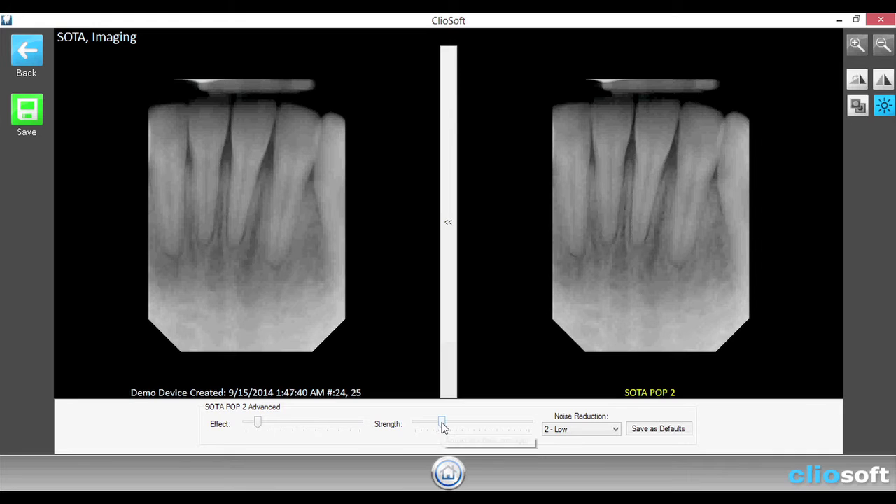
drag(444, 424, 469, 429)
click(571, 433)
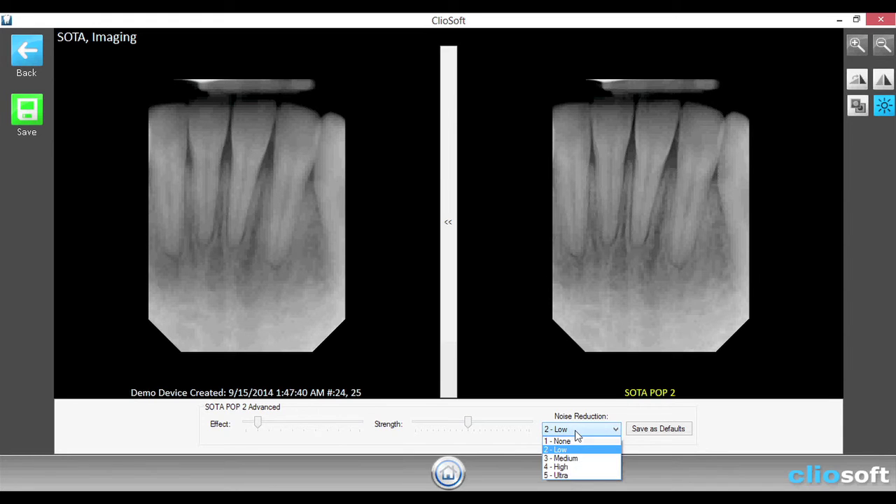
click(571, 466)
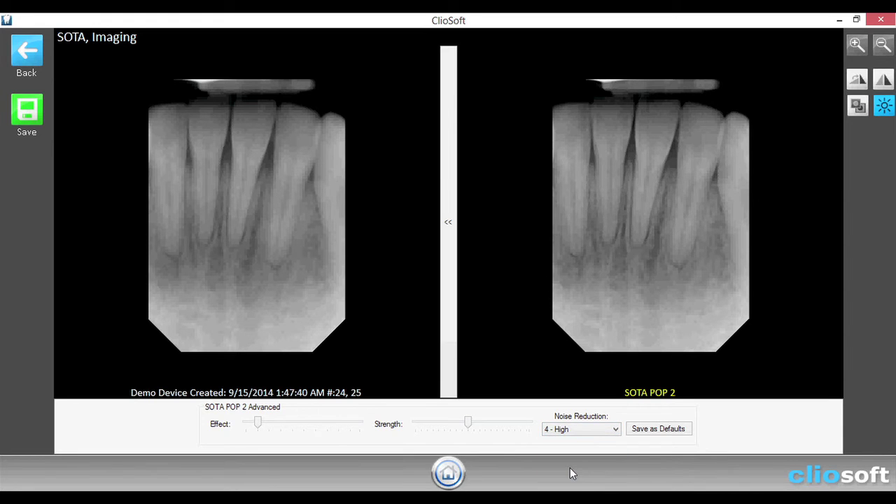
click(661, 434)
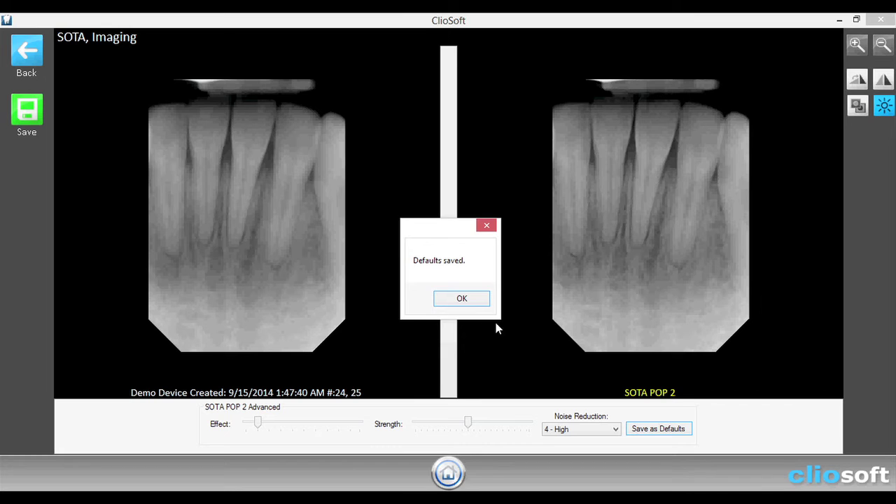
click(473, 307)
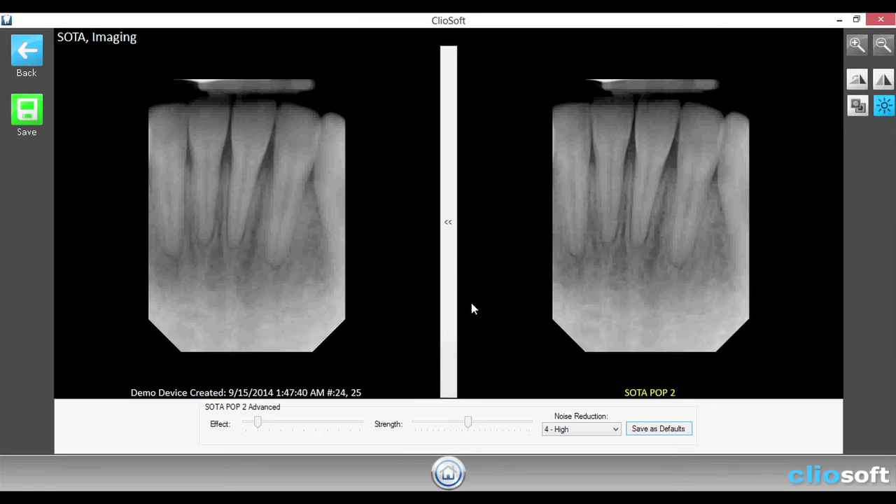
Save the customised SOTA POP 2 filter onto the X-ray, returning to the single-image view.
click(30, 113)
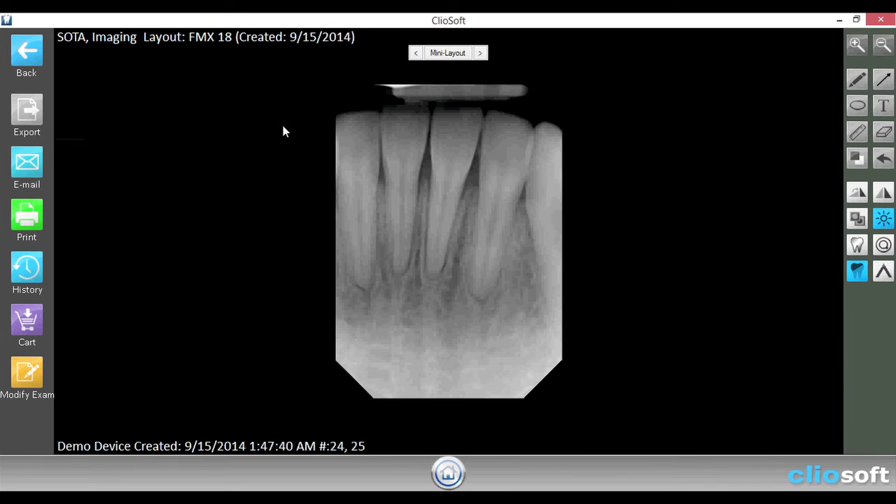